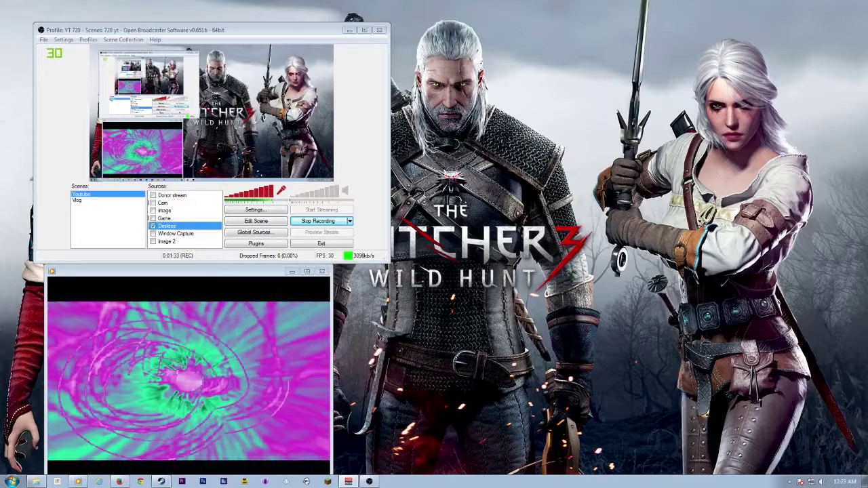
- Place the Voicemeeter mixer beside OBS and turn off OBS's live preview (Preview > Enable View)
left_click_drag(867, 67, 556, 43)
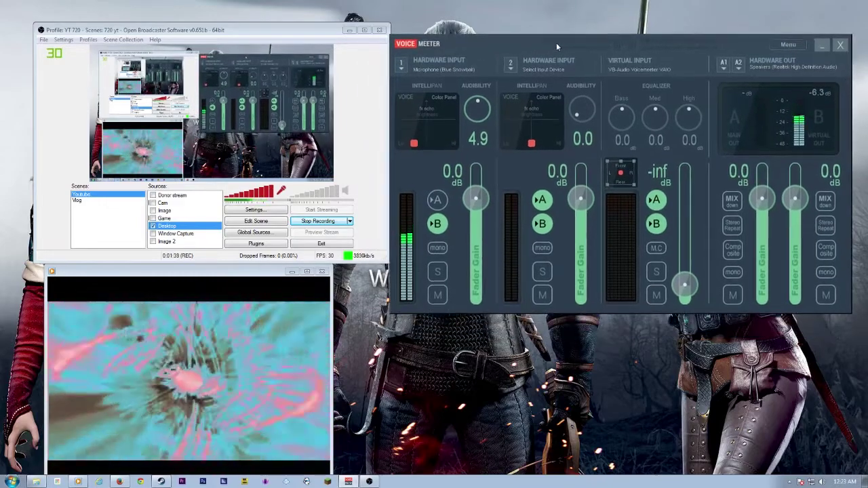
right_click(202, 136)
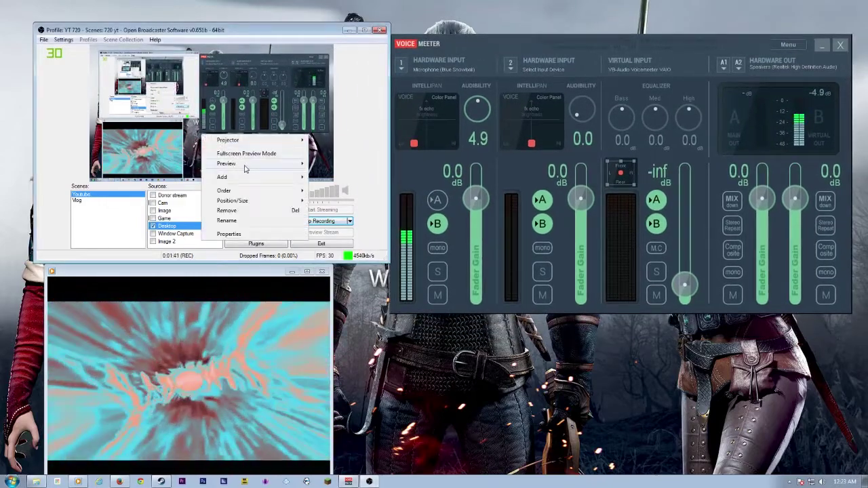
mouse_move(237, 163)
left_click(345, 185)
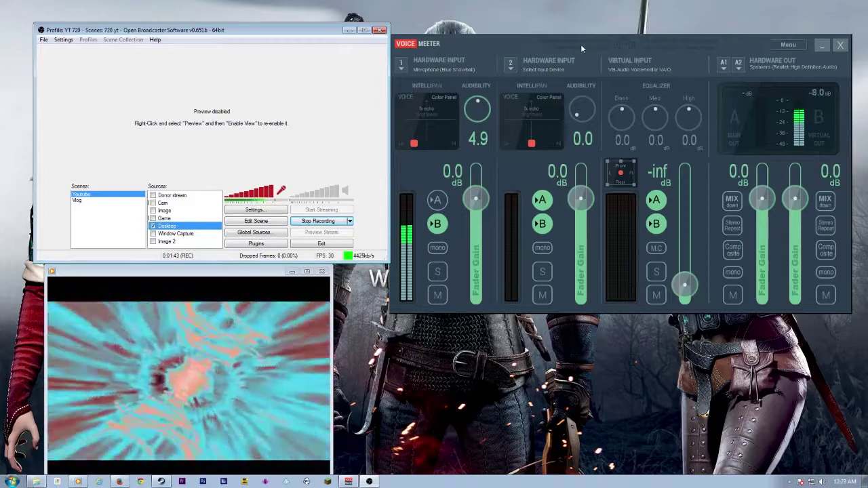
left_click_drag(581, 44, 567, 58)
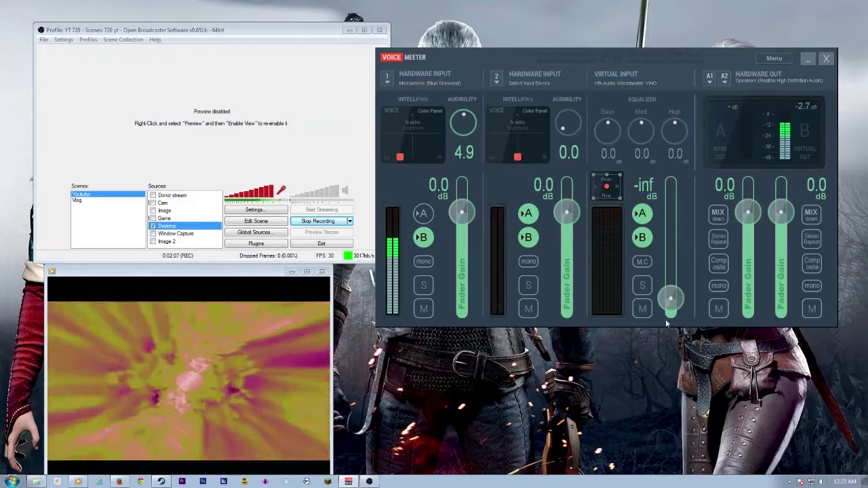
left_click(410, 131)
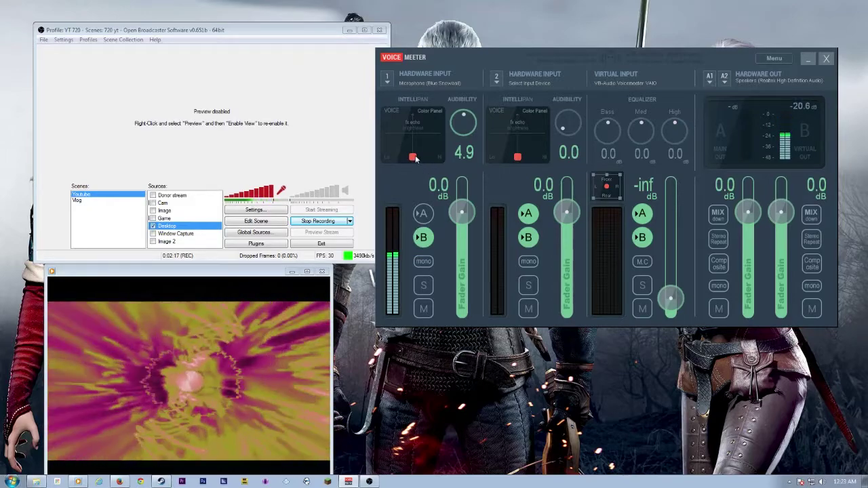
left_click_drag(413, 157, 439, 157)
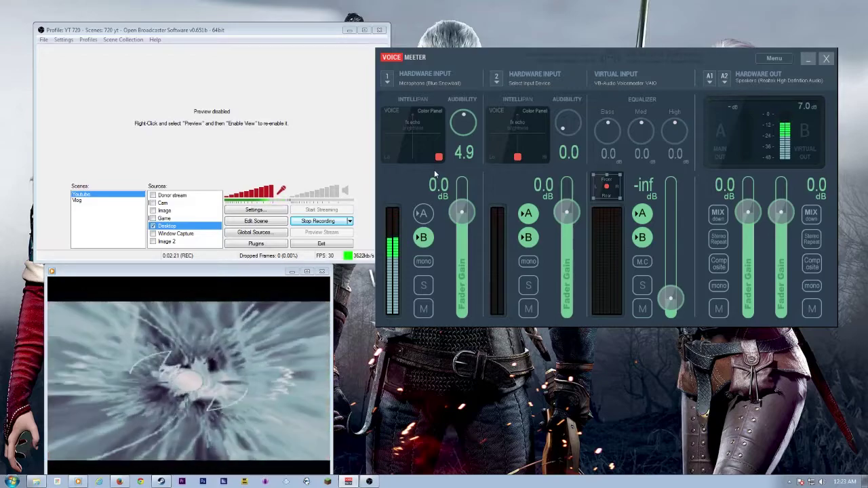
left_click_drag(439, 158, 386, 157)
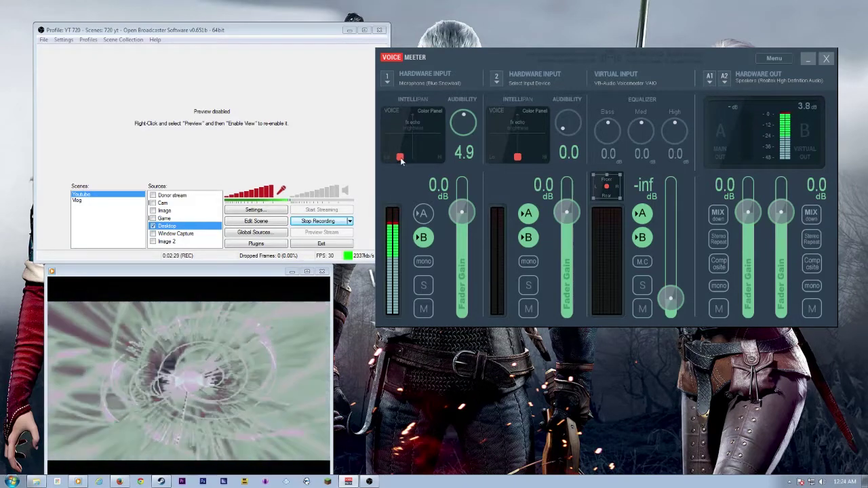
left_click_drag(387, 157, 417, 119)
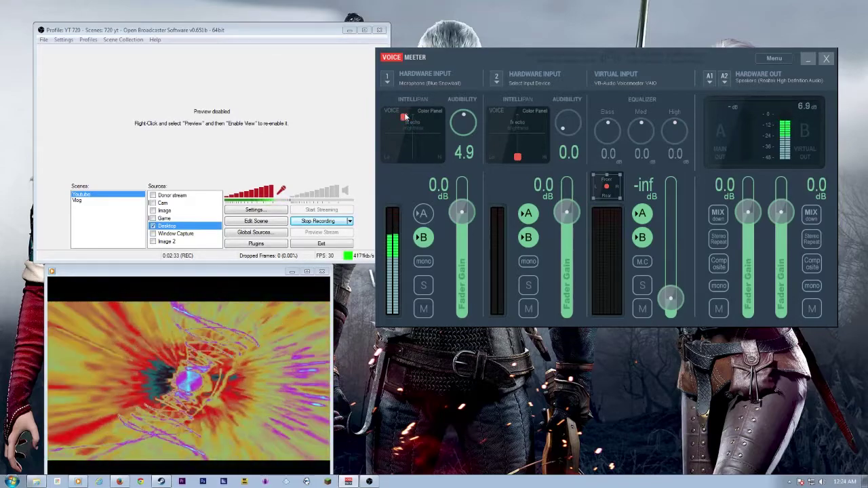
left_click_drag(405, 117, 390, 115)
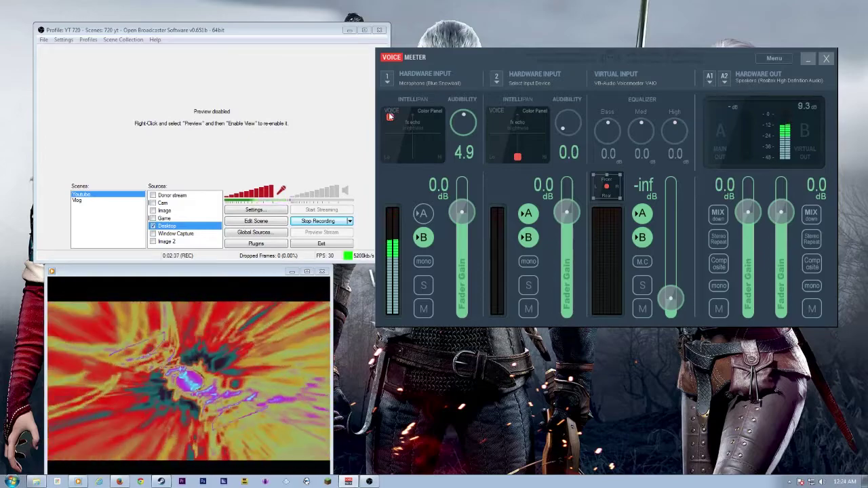
left_click_drag(390, 116, 438, 118)
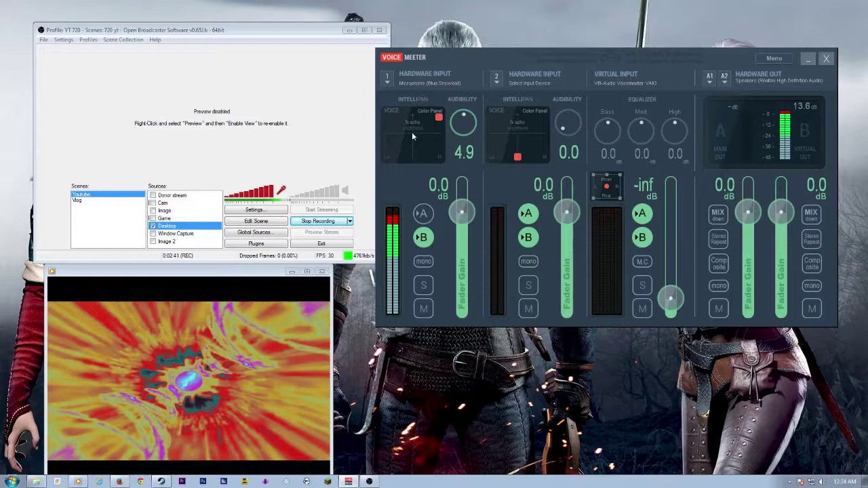
left_click_drag(413, 138, 404, 161)
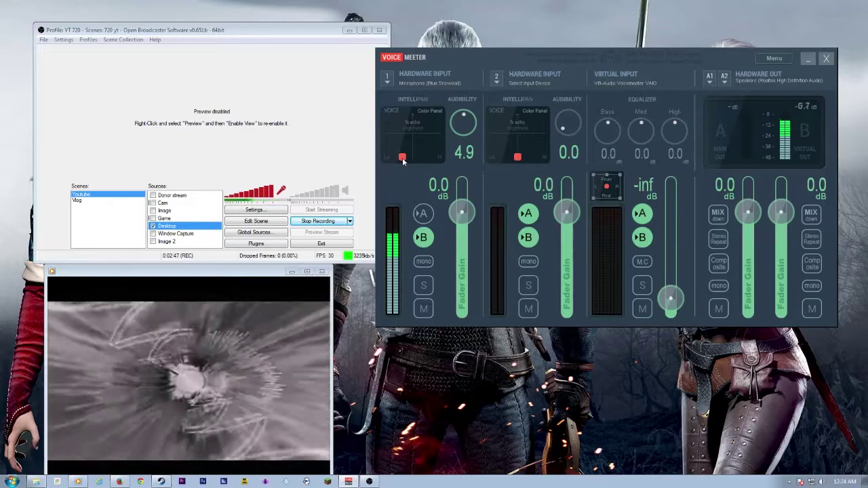
- Shift the video player slightly, then bring the virtual input fader from -inf to -30.6 dB
left_click(223, 275)
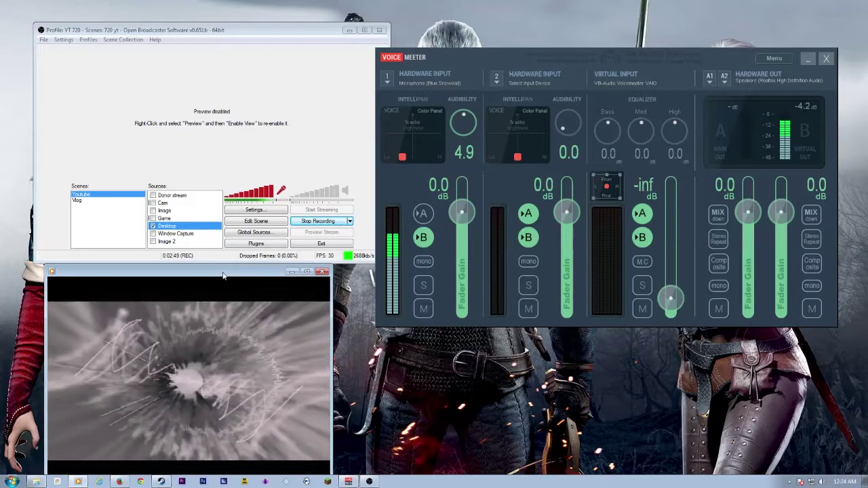
left_click_drag(224, 275, 220, 267)
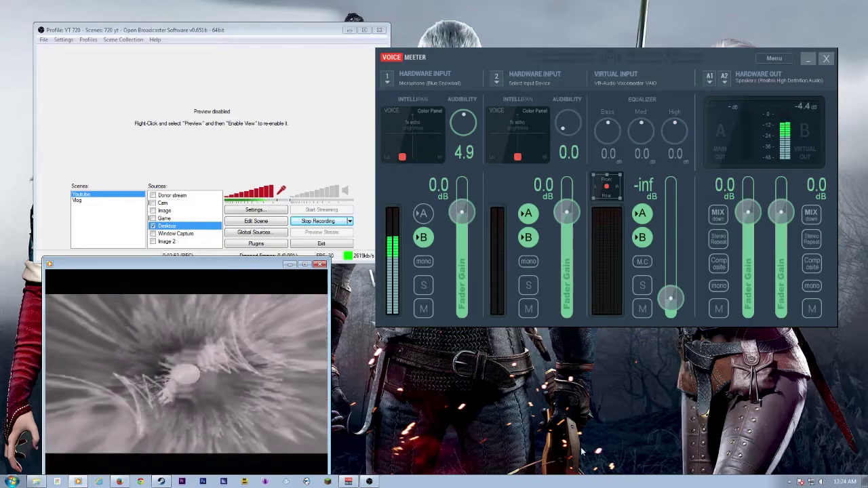
left_click(672, 309)
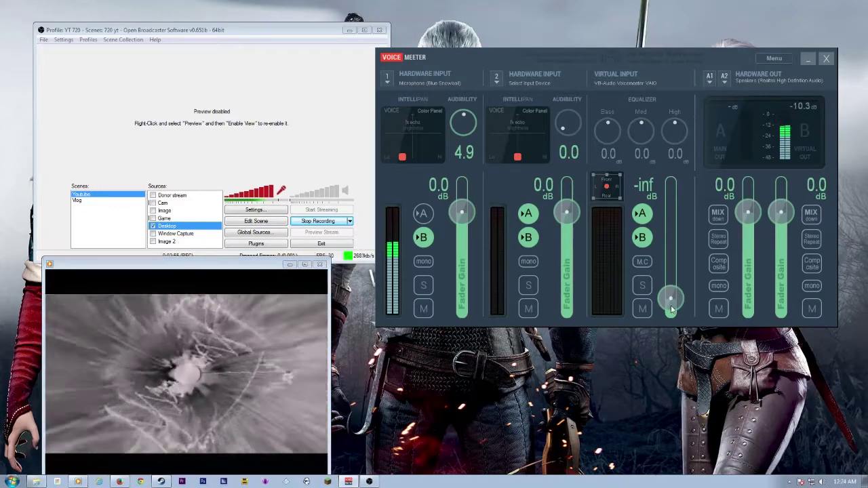
left_click_drag(672, 309, 678, 242)
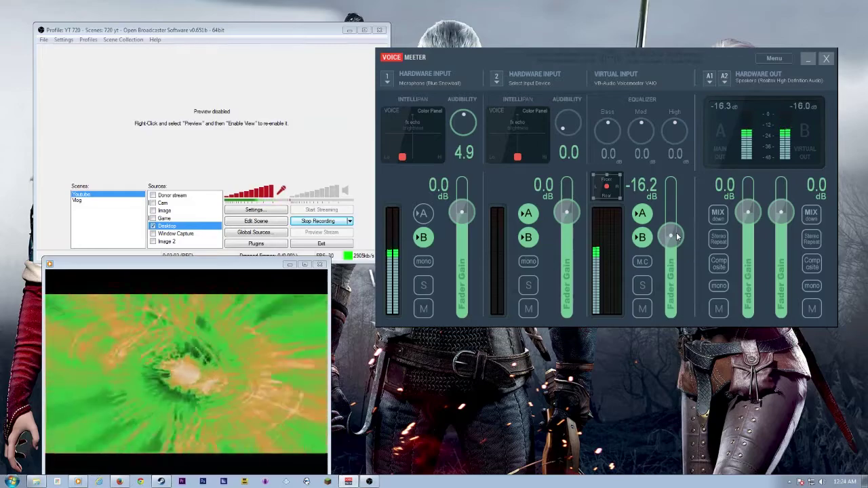
left_click_drag(677, 236, 668, 258)
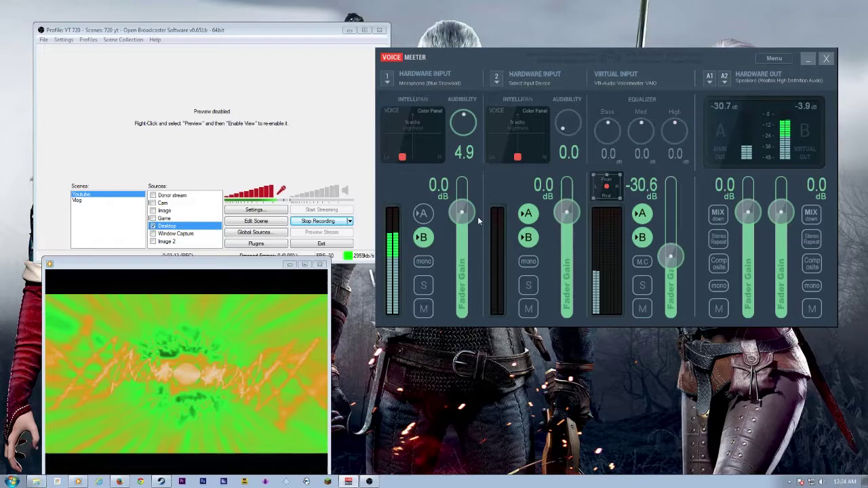
- Nudge the mic's Intellipan, raise virtual input to -28.1 dB, and leave the mic off A1
left_click(422, 215)
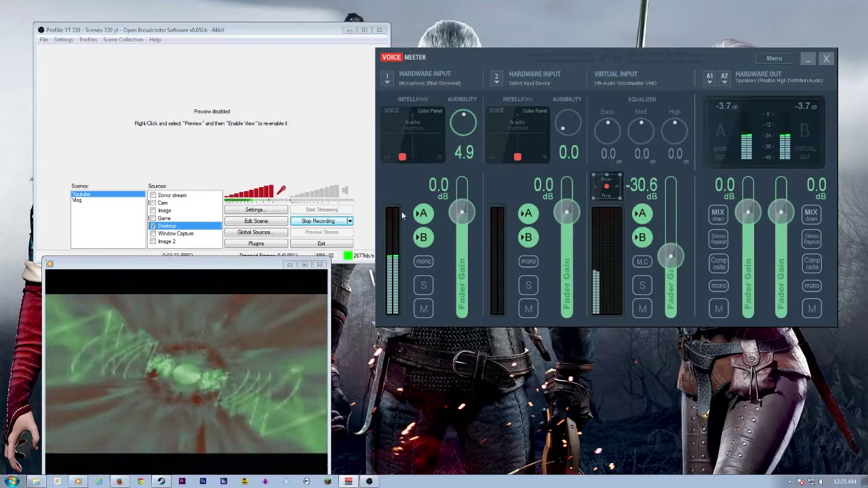
left_click_drag(404, 158, 398, 163)
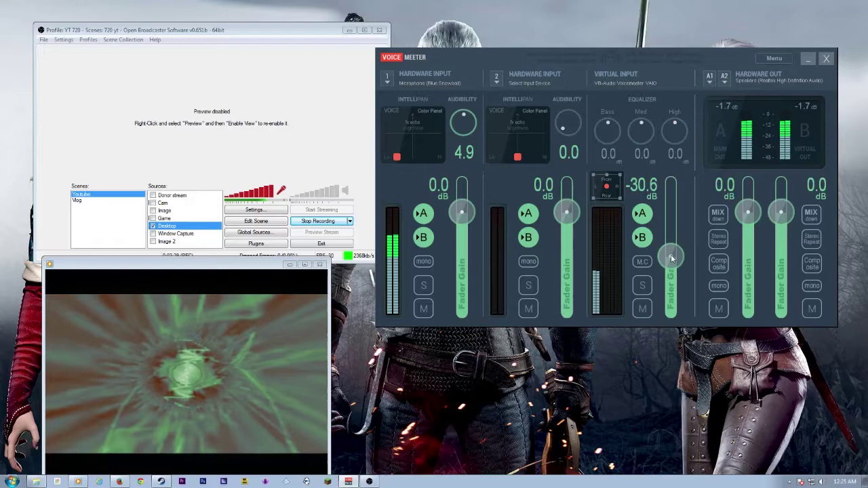
mouse_move(671, 258)
left_mouse_down()
mouse_move(671, 237)
mouse_move(670, 271)
mouse_move(671, 232)
mouse_move(675, 258)
left_mouse_up()
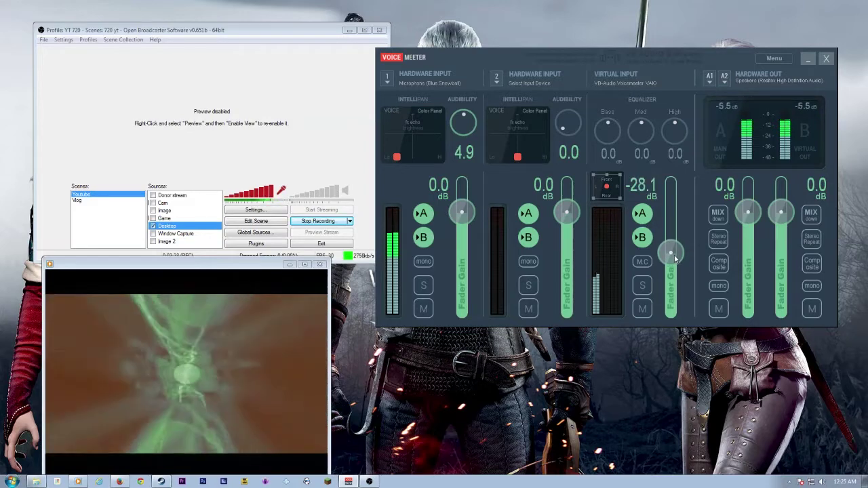
left_click(423, 214)
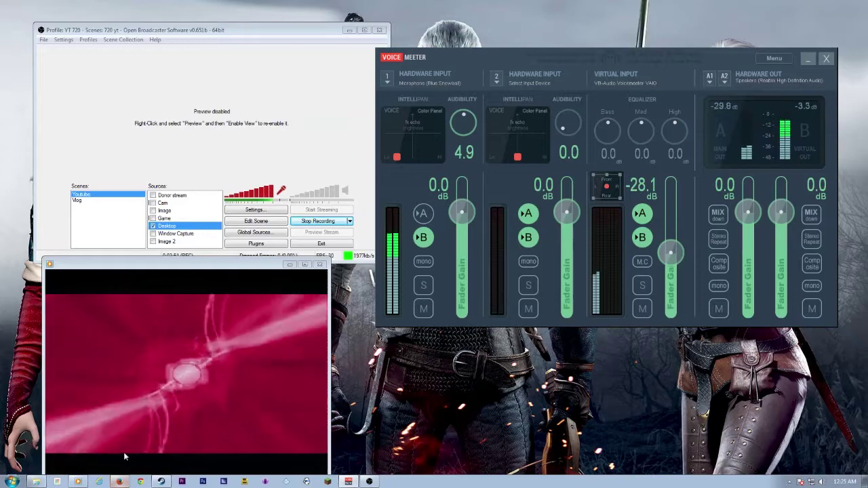
- Scroll the VB-Audio page down to INSTALL VOICEMEETER, showing version 1.0.3.6 ZIP and EXE downloads
left_click(119, 481)
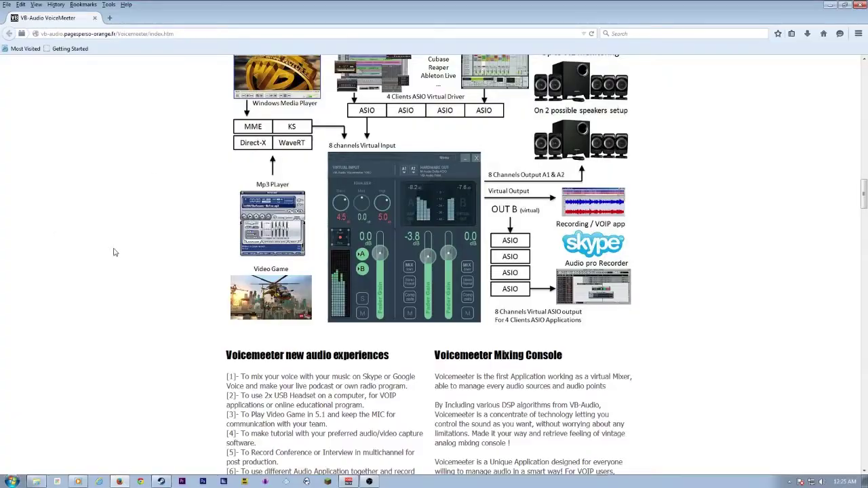
scroll(188, 233, "up", 15)
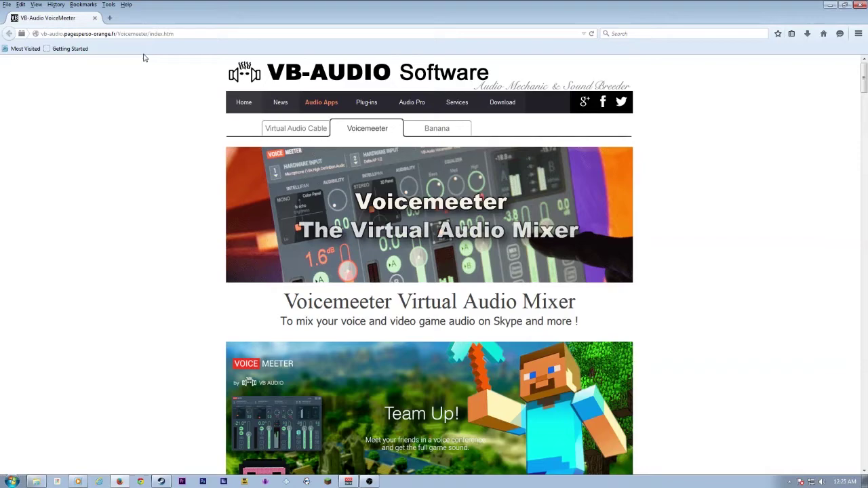
scroll(157, 198, "down", 4)
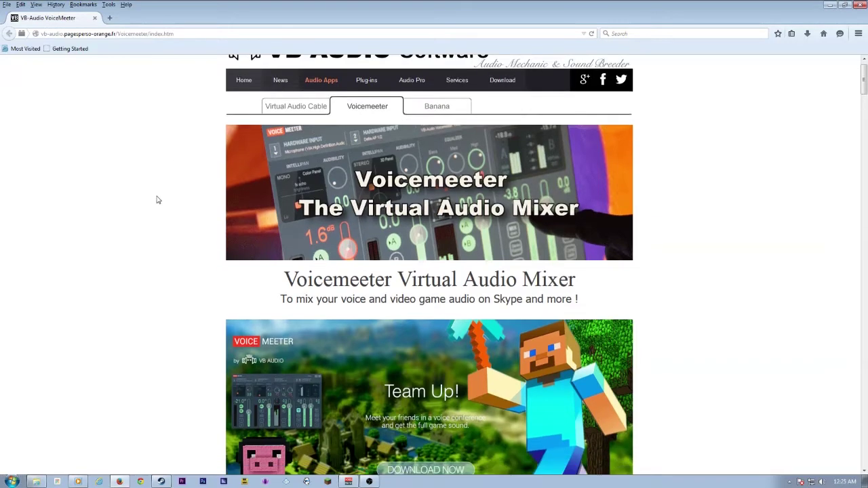
scroll(157, 199, "down", 3)
scroll(158, 199, "up", 2)
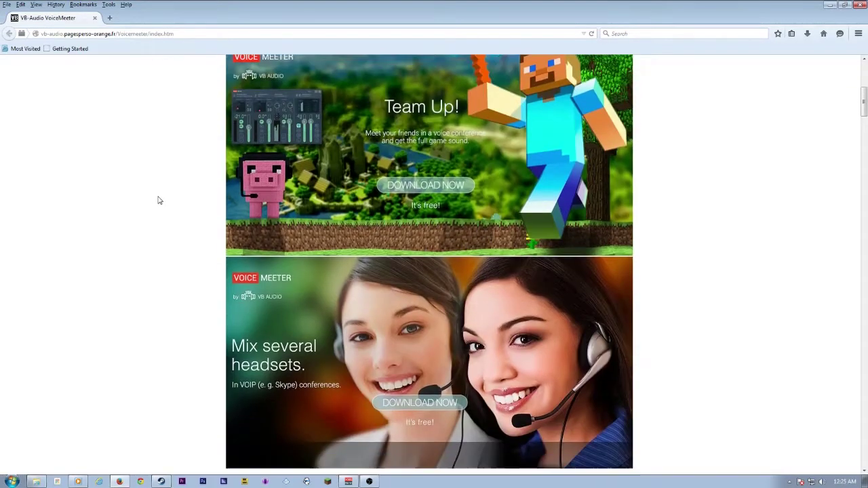
scroll(159, 198, "down", 5)
scroll(160, 196, "down", 6)
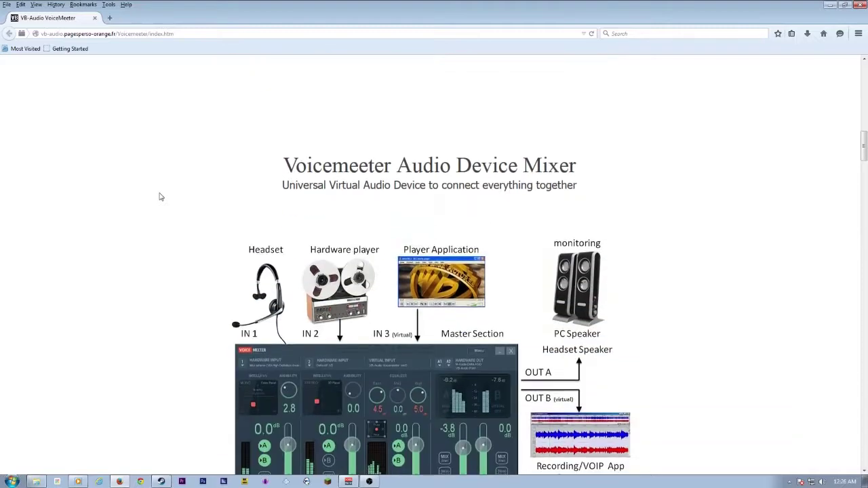
scroll(242, 227, "down", 5)
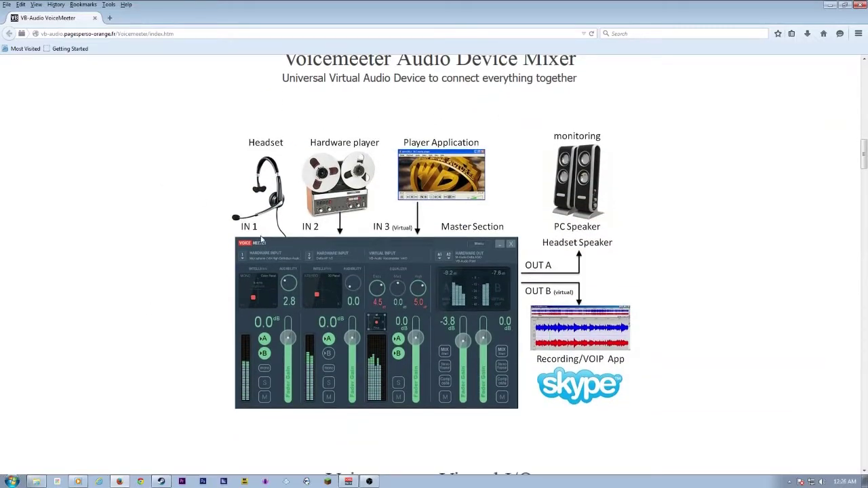
scroll(369, 207, "down", 2)
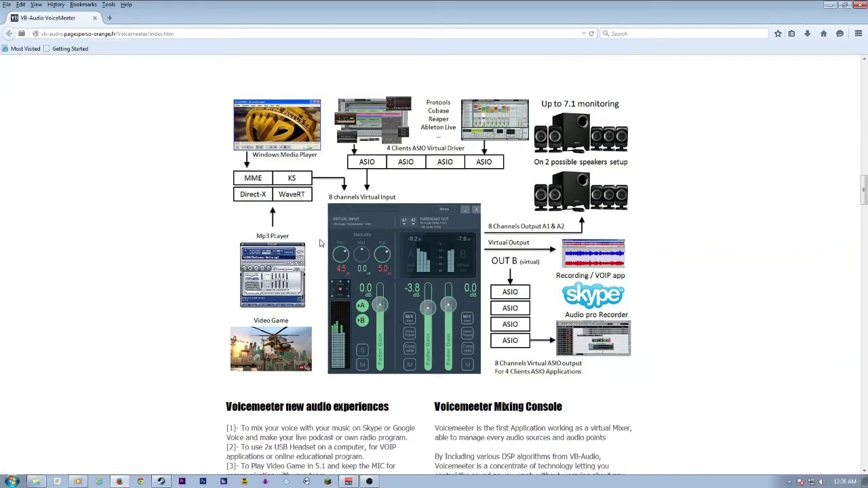
scroll(298, 236, "down", 7)
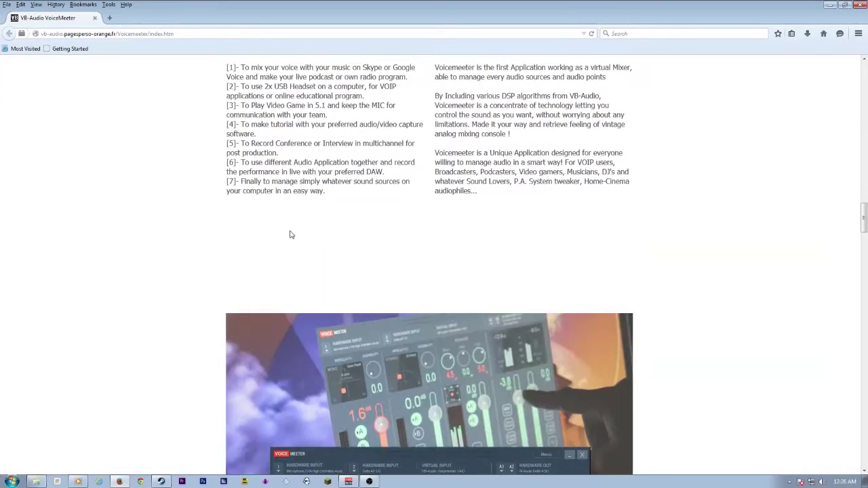
scroll(291, 229, "down", 6)
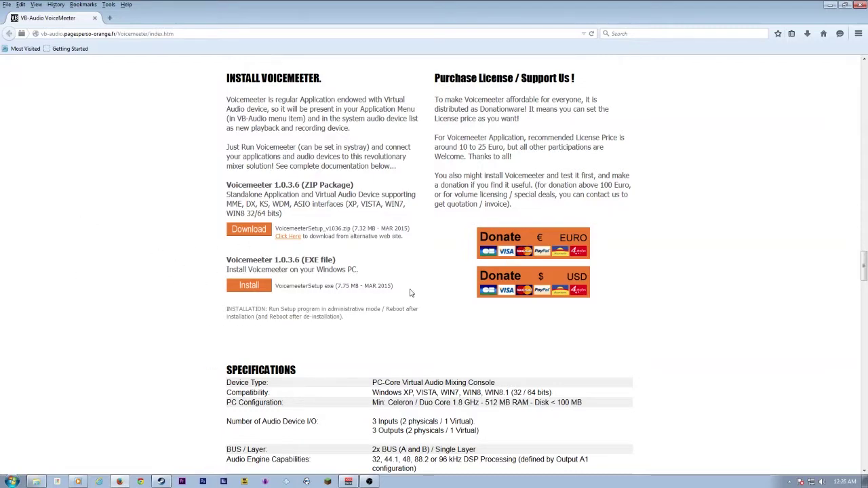
- Scroll back to the top of the Voicemeeter page and minimize Firefox
scroll(133, 278, "down", 5)
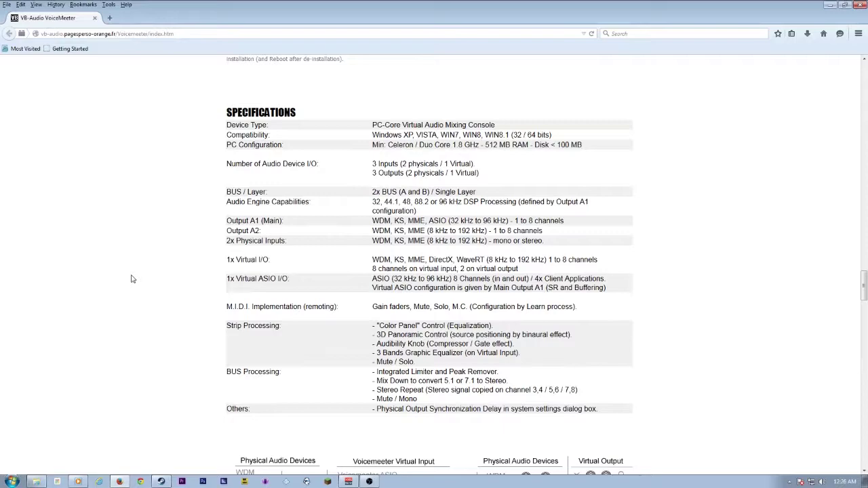
scroll(133, 279, "up", 3)
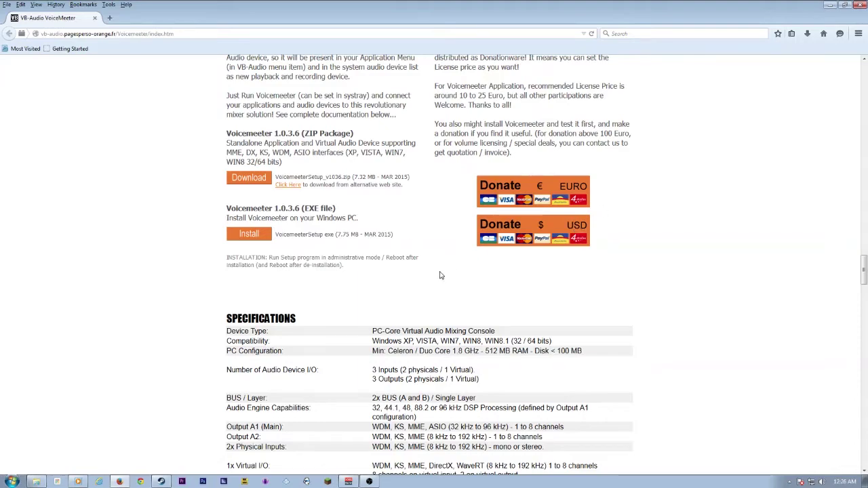
scroll(440, 275, "up", 10)
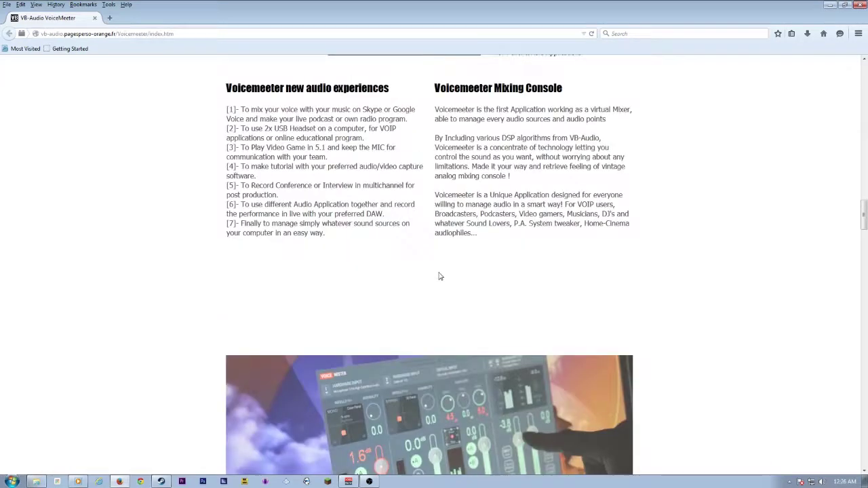
scroll(440, 275, "up", 15)
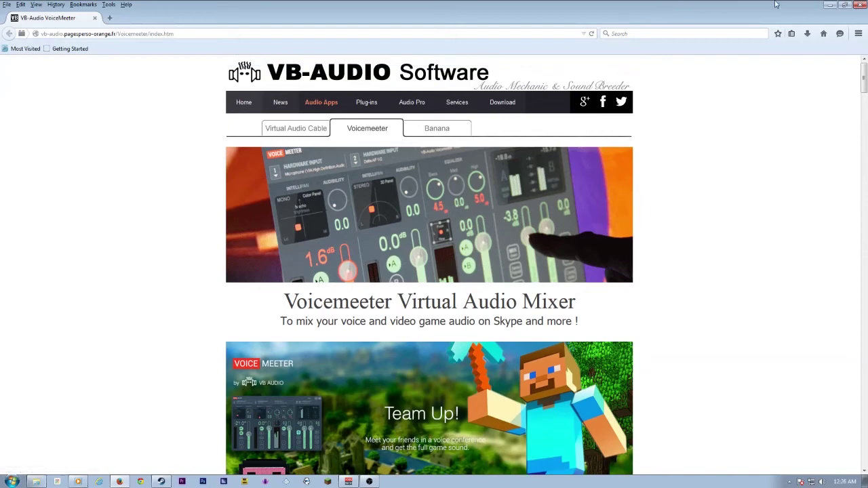
left_click(830, 5)
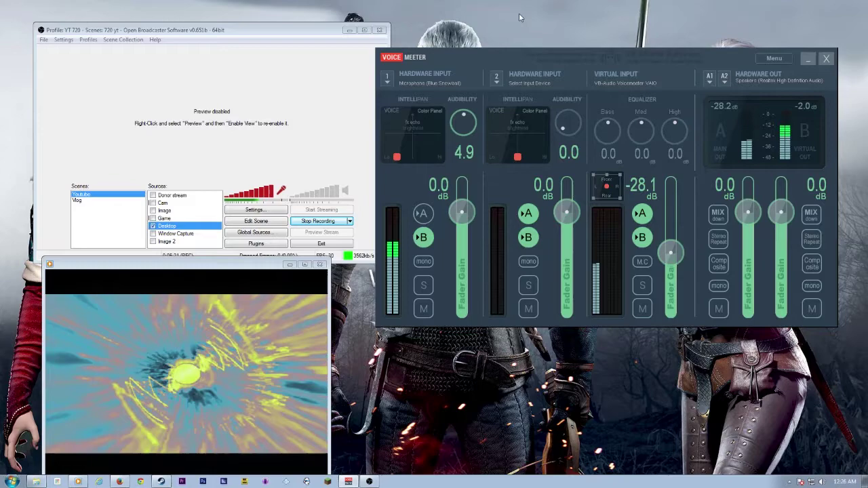
left_click(392, 83)
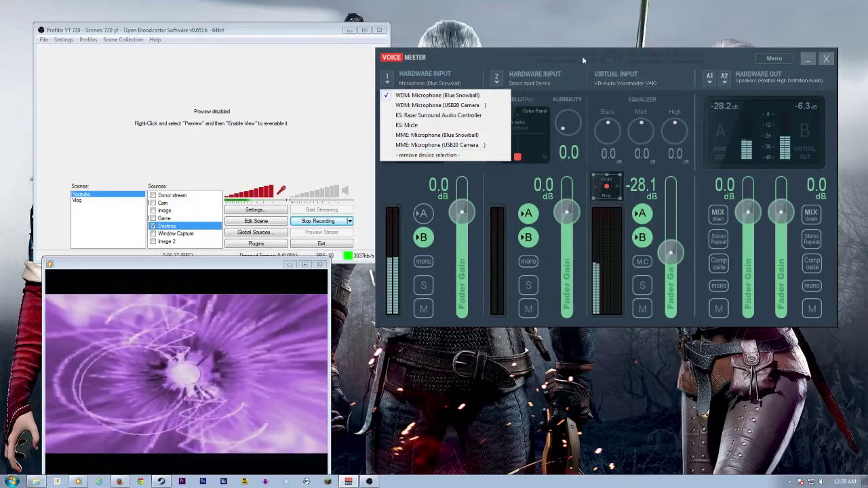
left_click(442, 95)
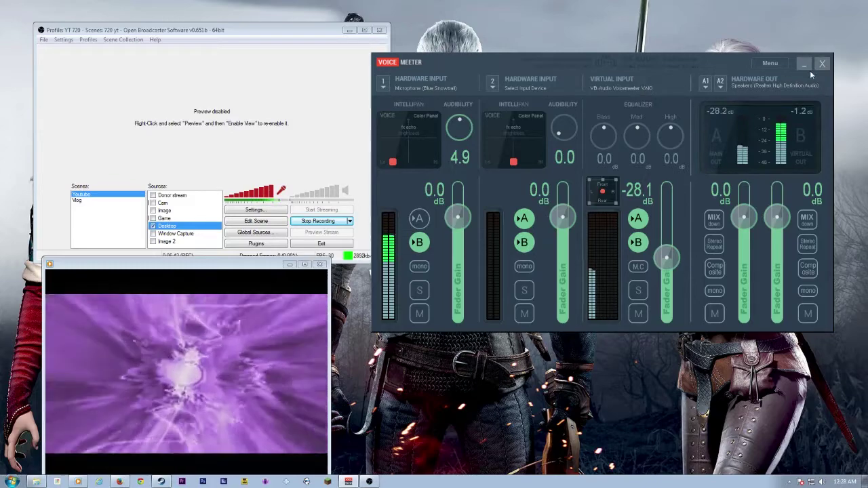
left_click(705, 83)
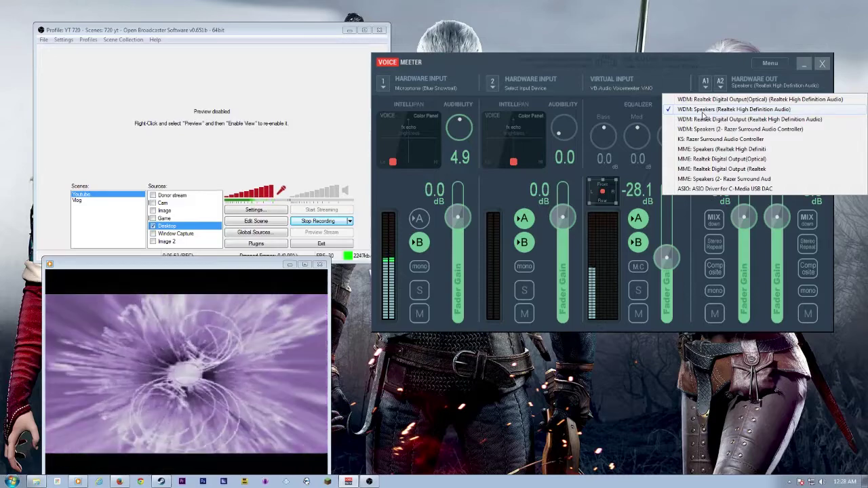
left_click(724, 57)
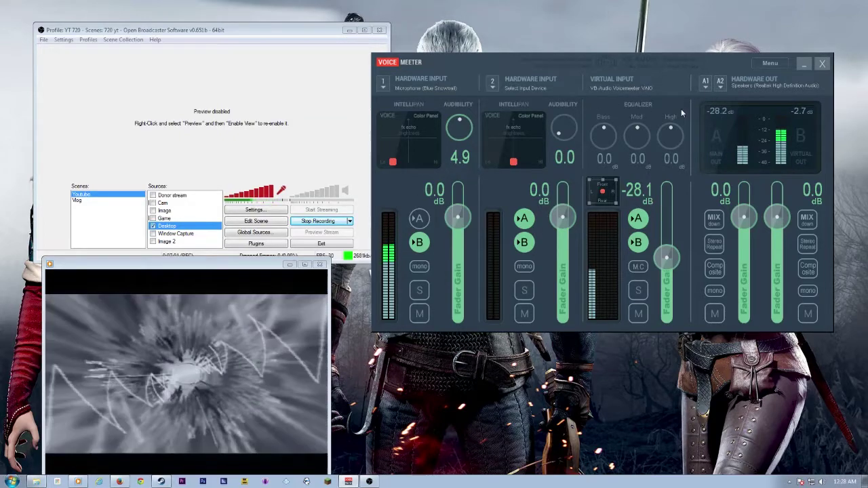
left_click_drag(718, 62, 731, 49)
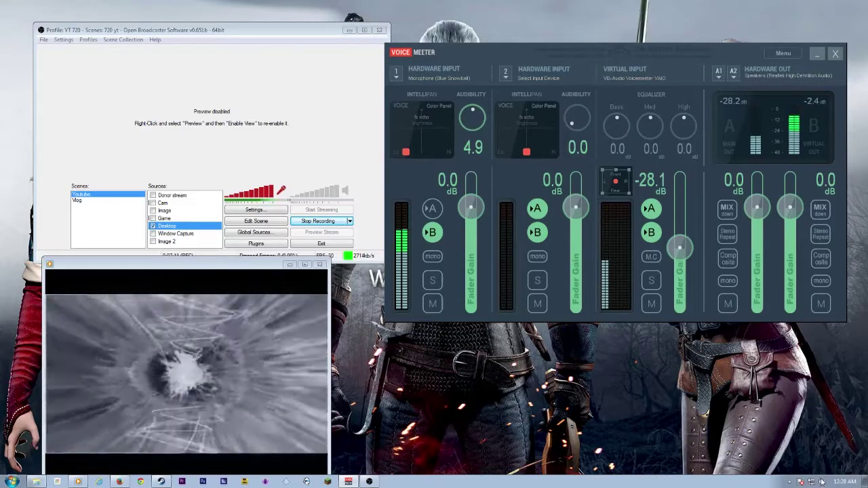
right_click(823, 482)
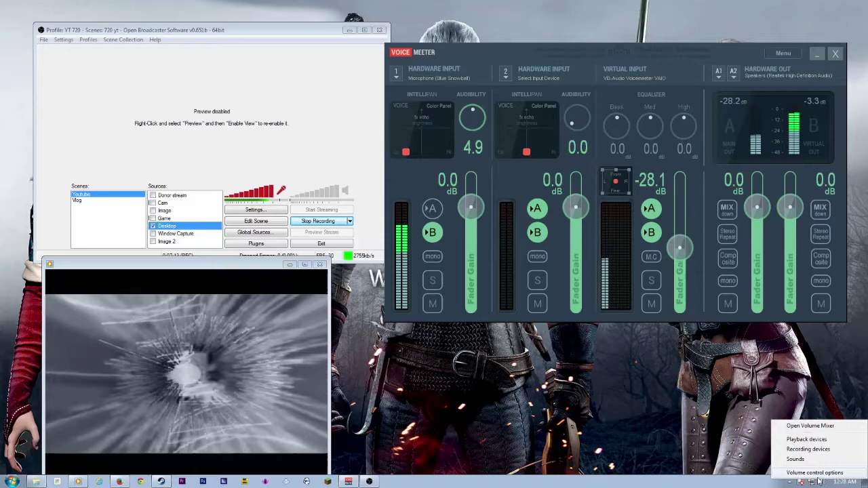
left_click(811, 440)
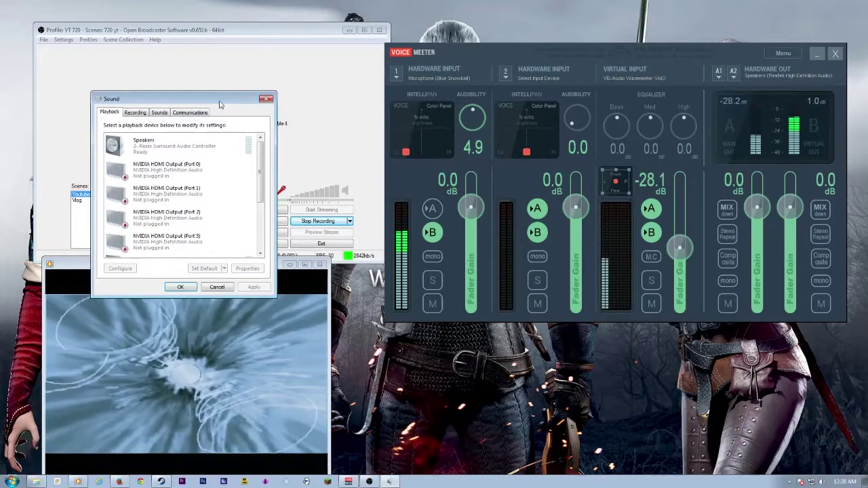
left_click_drag(158, 100, 419, 187)
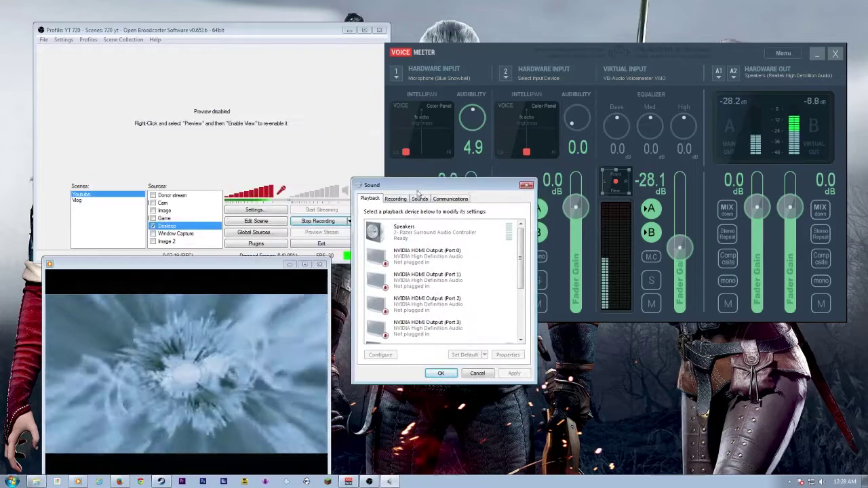
left_click_drag(520, 242, 522, 293)
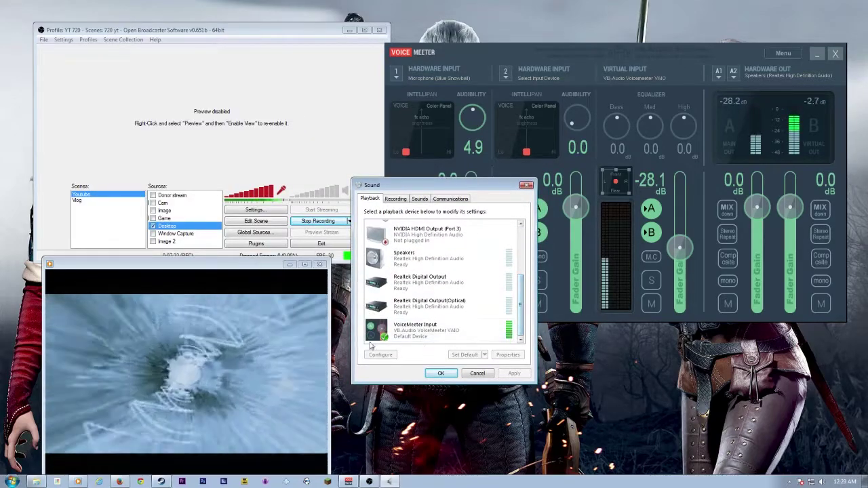
left_click(399, 332)
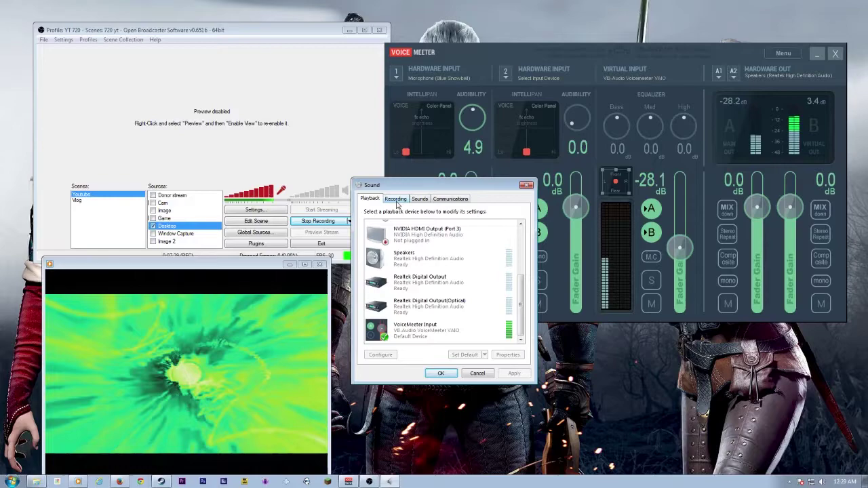
left_click(396, 199)
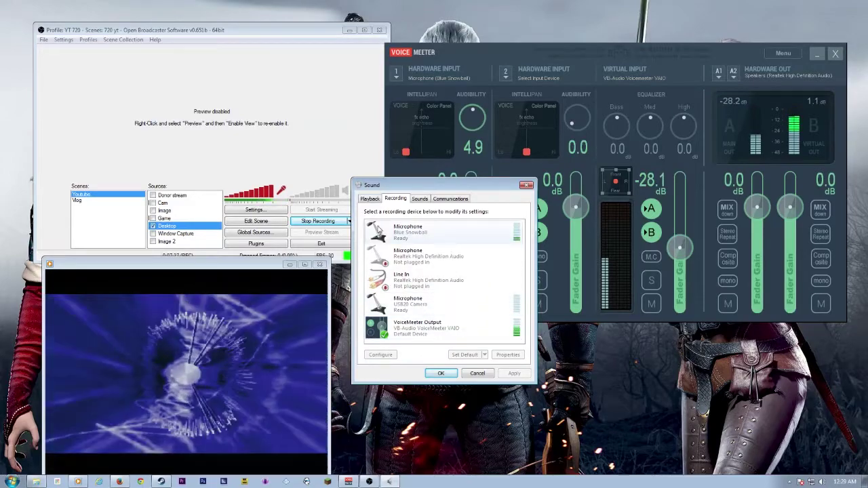
left_click(367, 200)
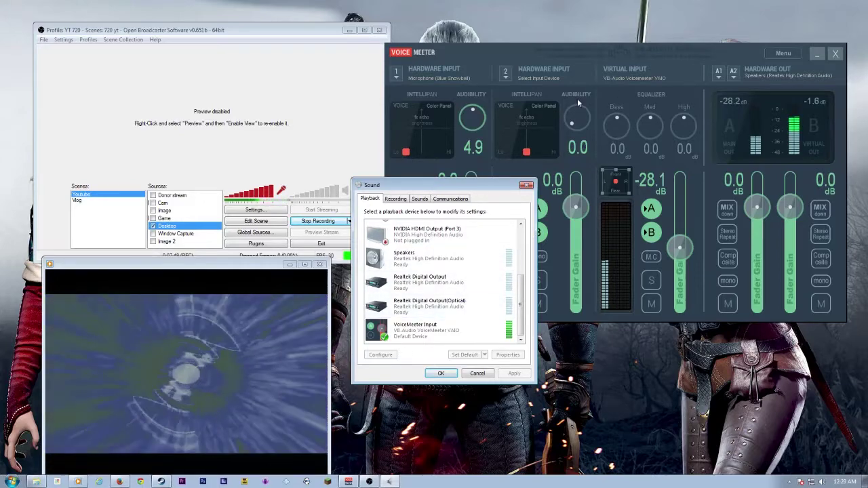
- Close the Sound dialog, centre OBS, and open its Settings on the Audio page
left_click(529, 186)
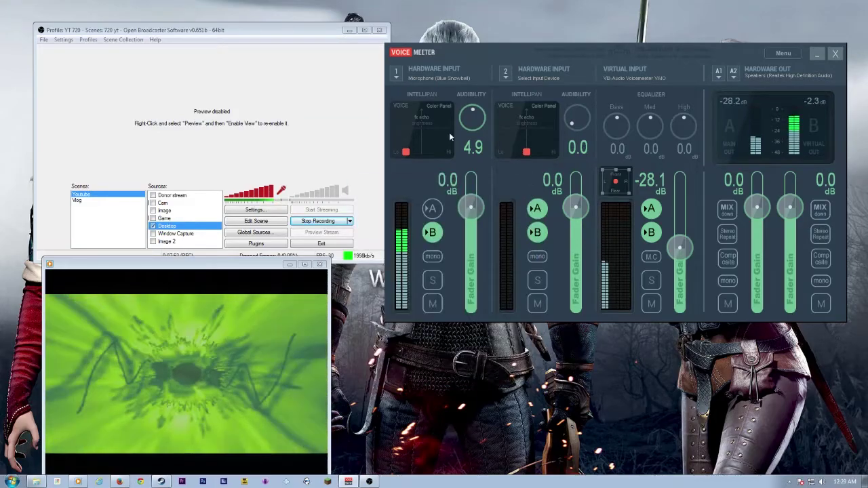
left_click_drag(239, 30, 522, 143)
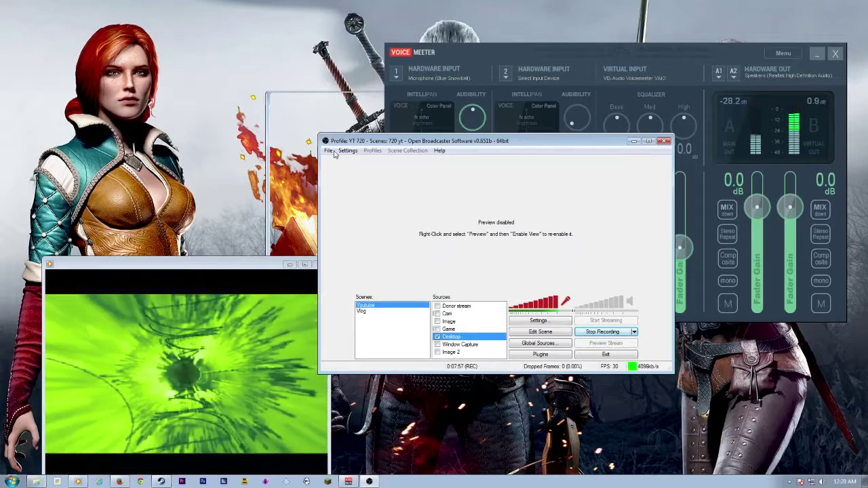
left_click(347, 150)
left_click(360, 166)
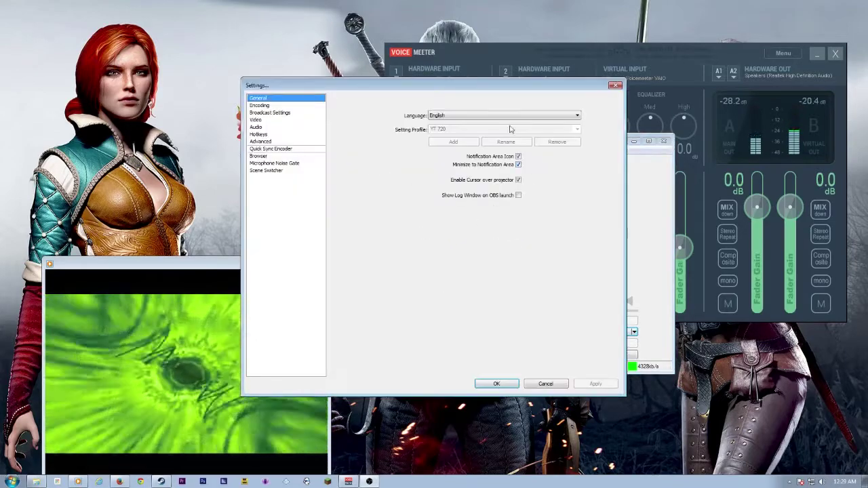
left_click(257, 128)
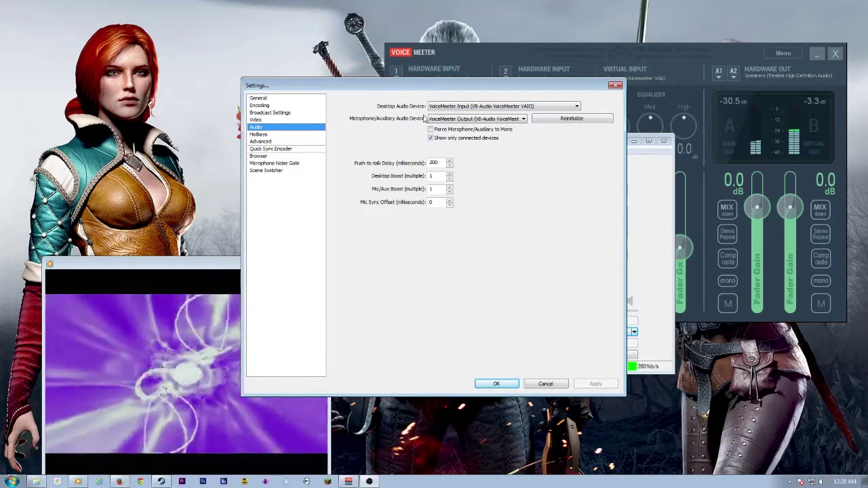
- Set Microphone/Auxiliary Audio Device to VoiceMeeter Output, confirm applying it, and close Settings
left_click(460, 119)
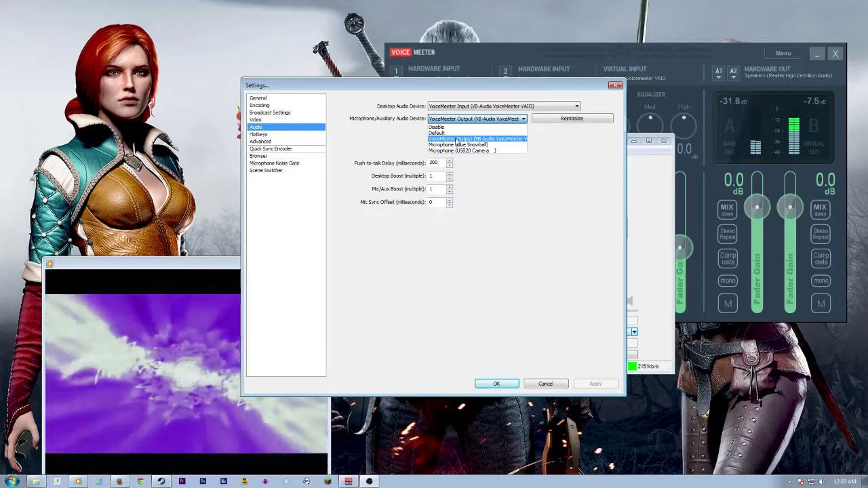
left_click(456, 139)
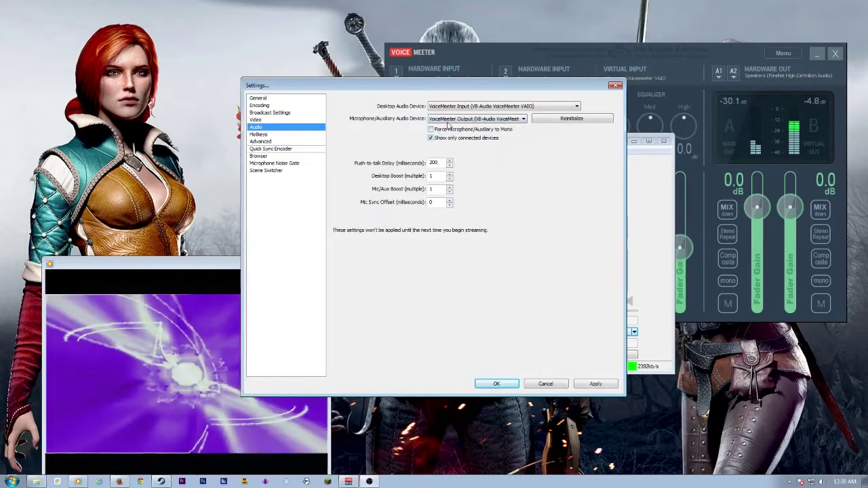
left_click(286, 166)
left_click(461, 281)
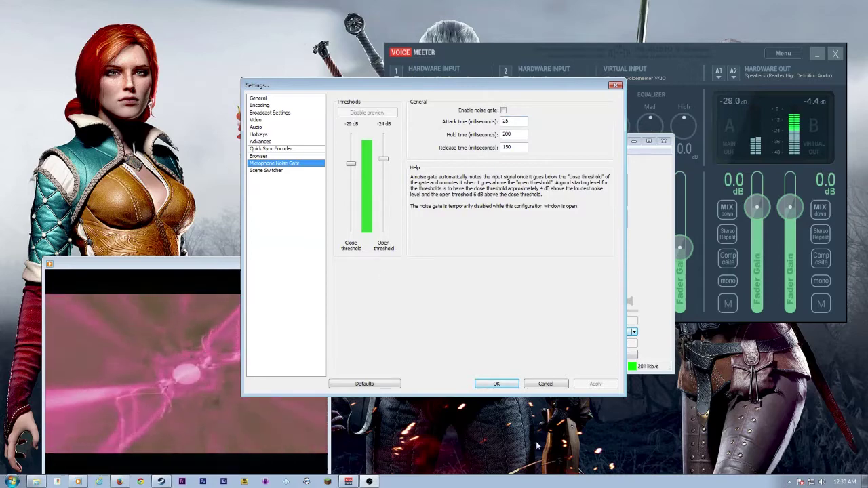
left_click(545, 384)
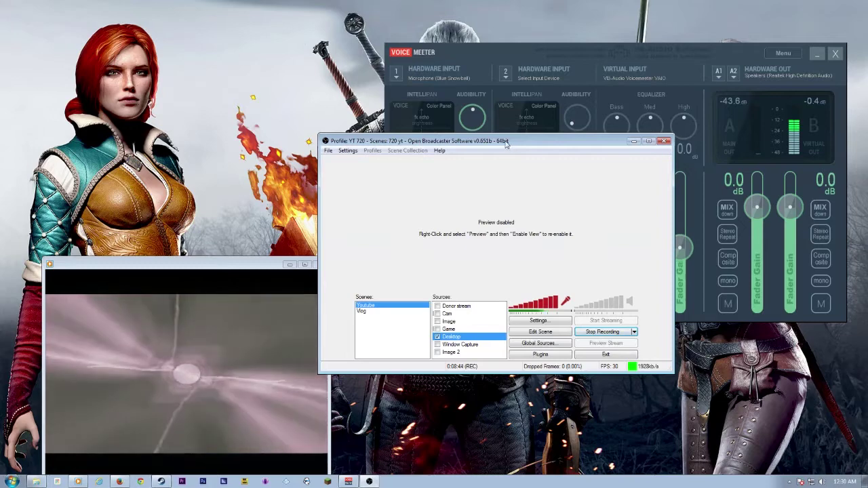
- Move OBS to the upper-left corner and nudge the Voicemeeter mixer slightly
left_click_drag(508, 143, 220, 42)
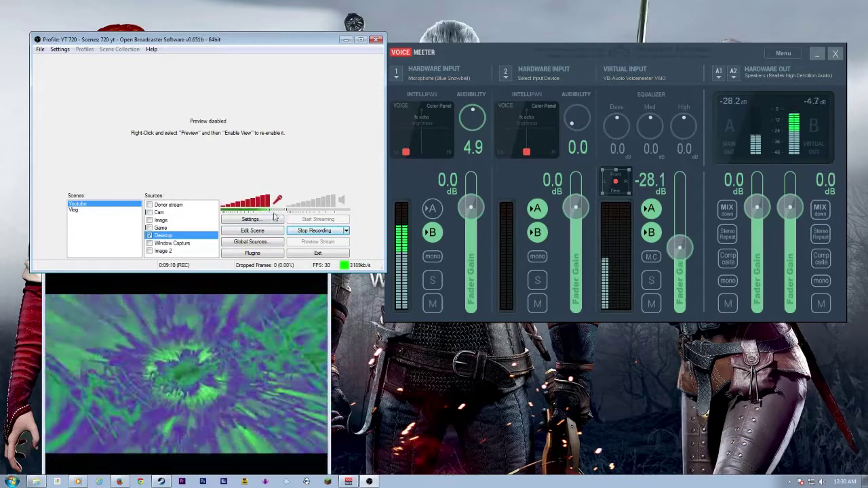
left_click_drag(534, 53, 542, 50)
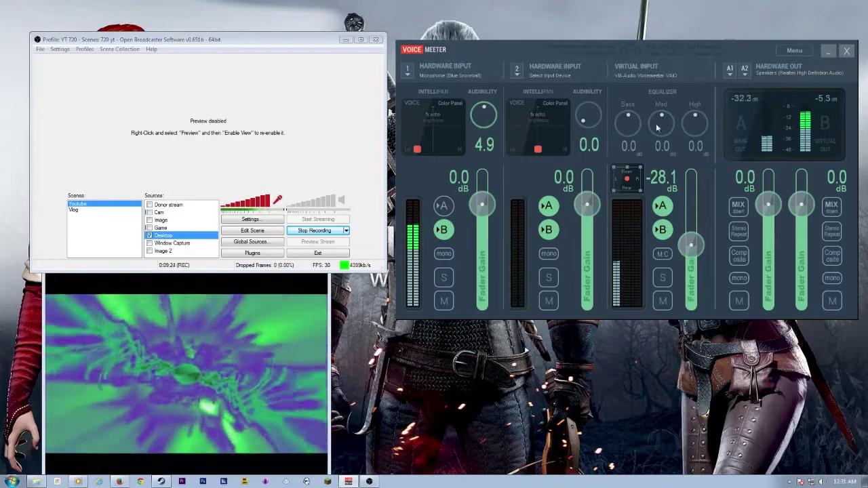
mouse_move(690, 245)
left_mouse_down()
mouse_move(690, 223)
mouse_move(689, 245)
left_mouse_up()
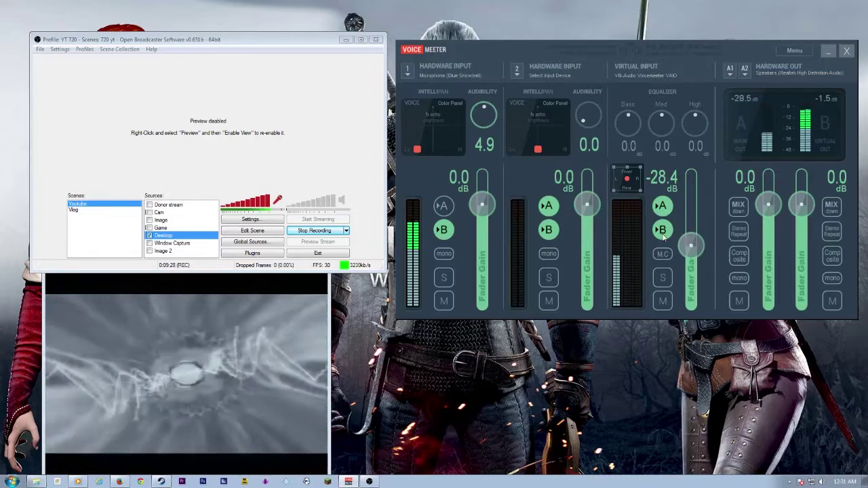
left_click(662, 231)
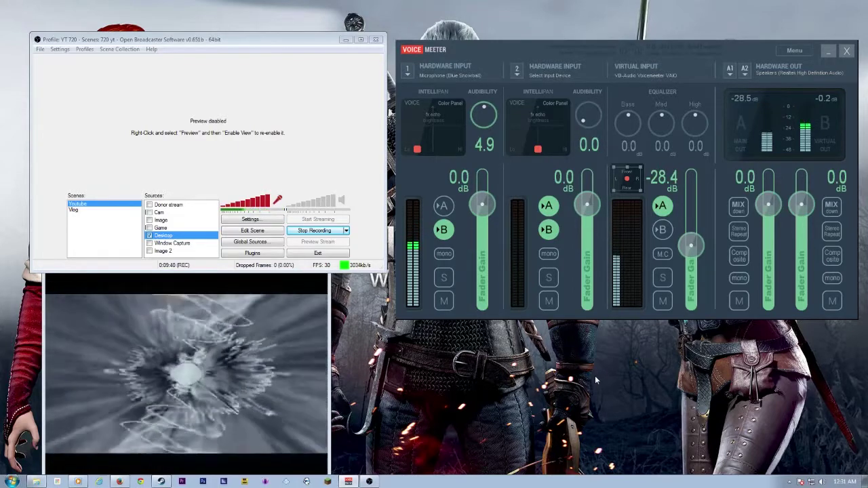
left_click(662, 229)
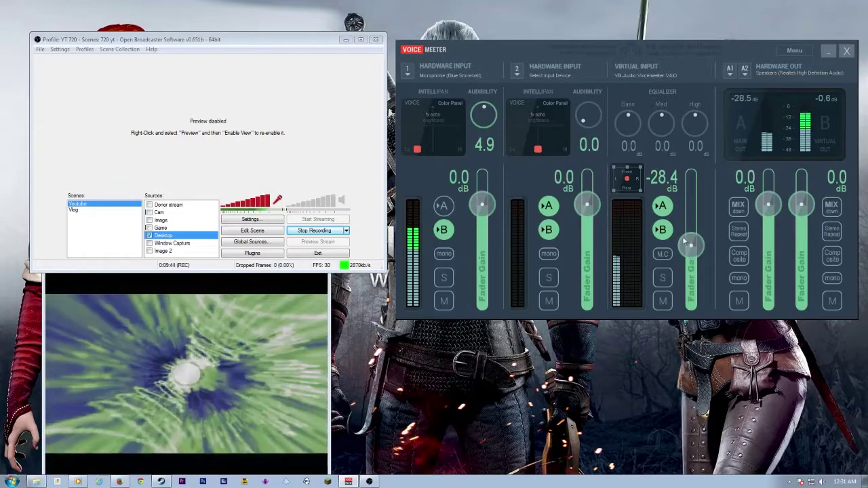
left_click(666, 206)
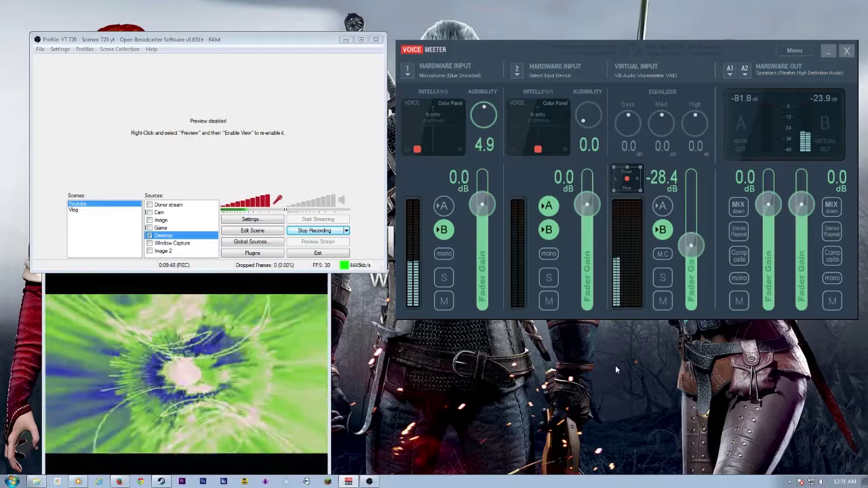
left_click(659, 206)
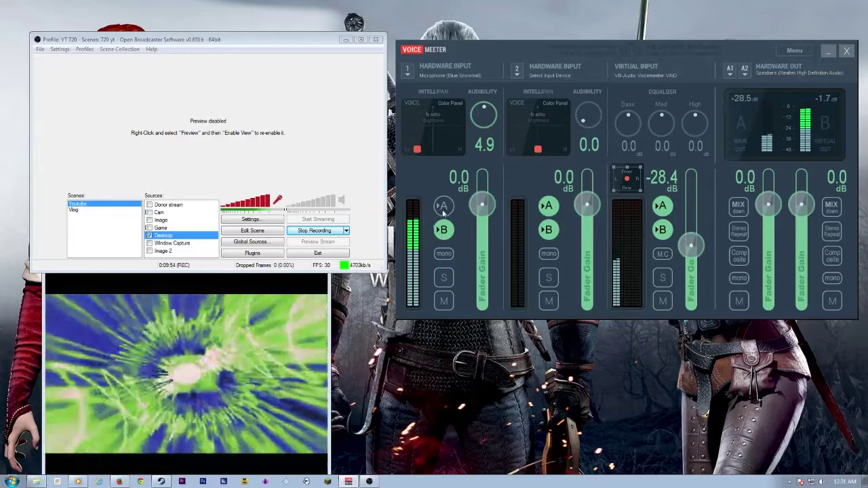
left_click(441, 207)
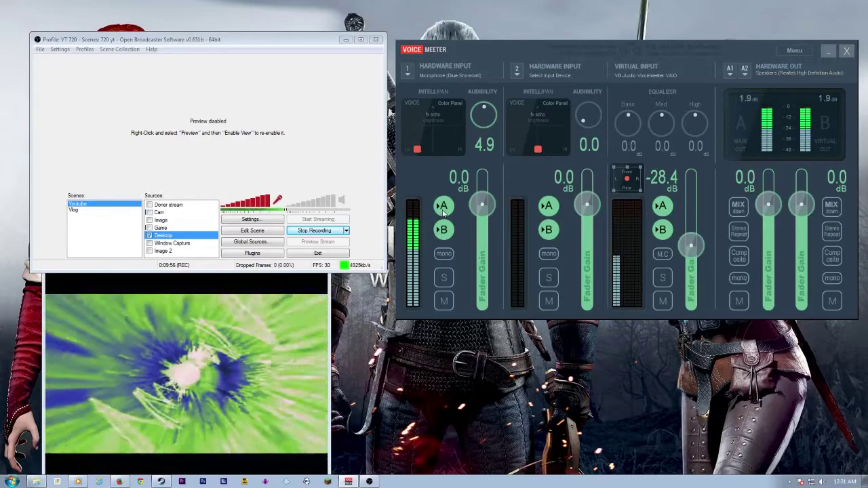
left_click(442, 207)
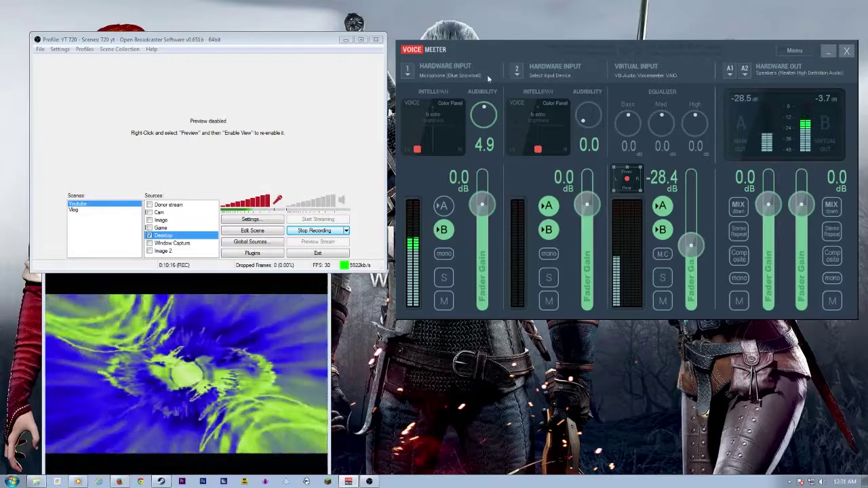
left_click_drag(551, 49, 543, 44)
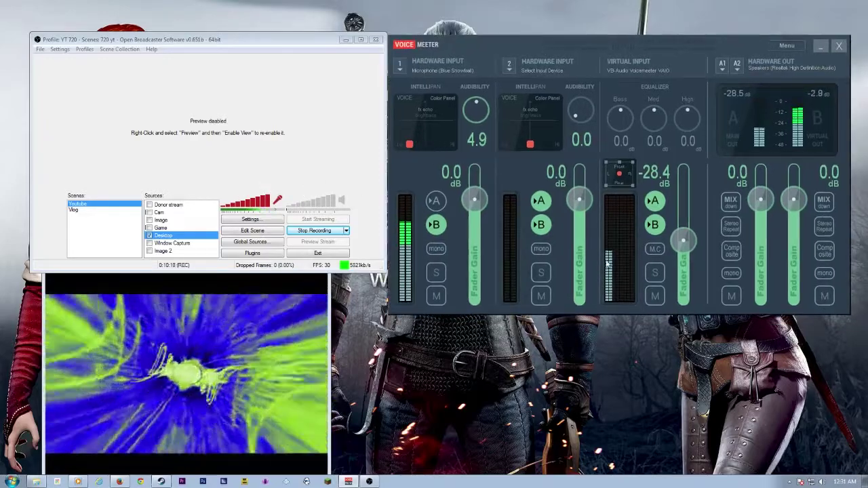
left_click_drag(630, 112, 614, 77)
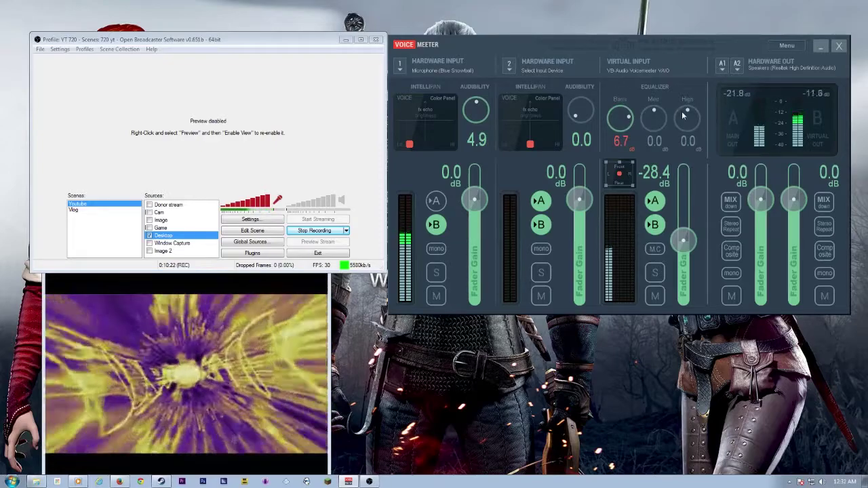
left_click_drag(678, 114, 678, 160)
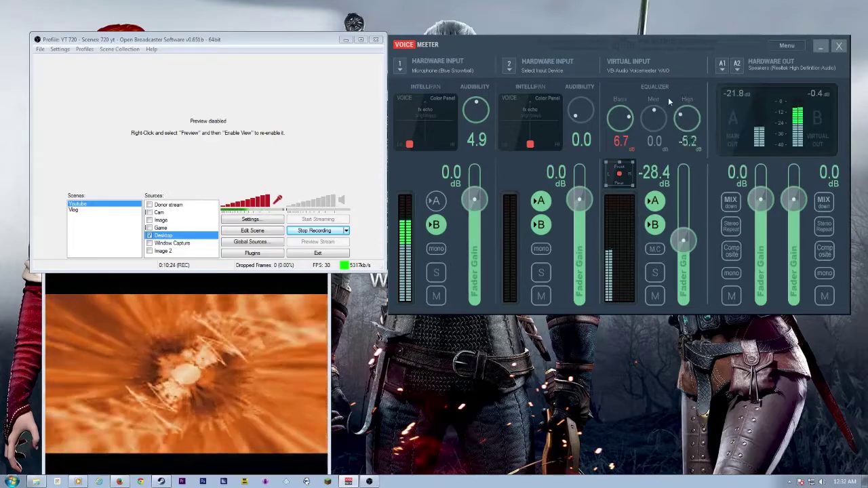
left_click_drag(668, 100, 662, 65)
left_click_drag(619, 117, 608, 69)
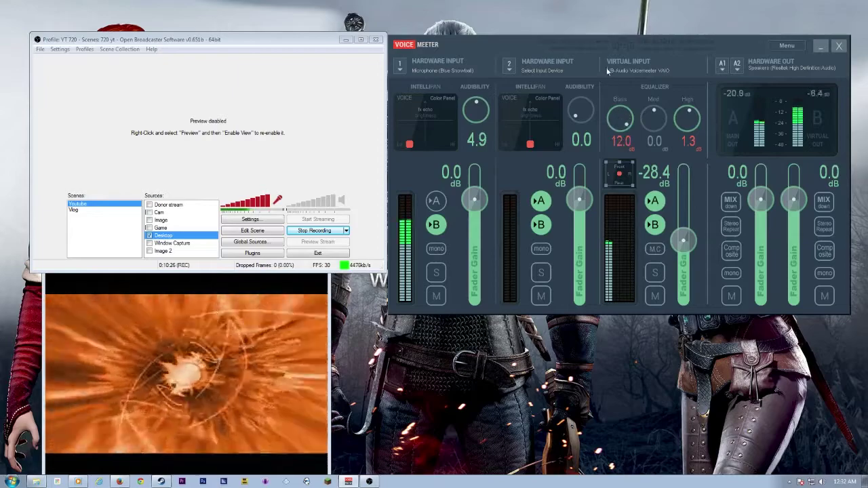
left_click_drag(685, 117, 688, 188)
double_click(685, 117)
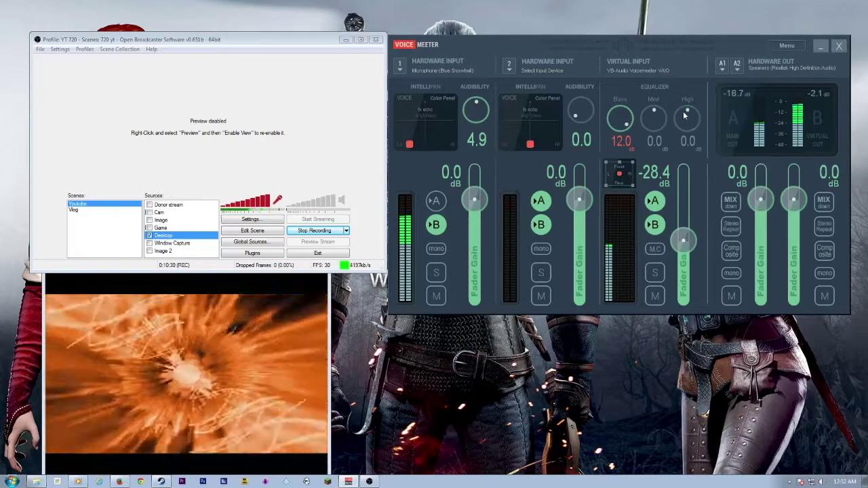
double_click(619, 119)
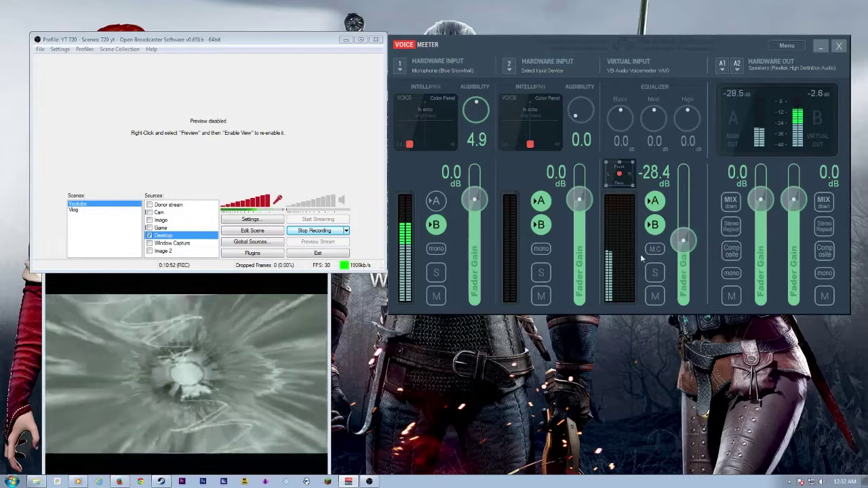
- Push the virtual input gain briefly to -23.7 dB, then settle it at -32.1 dB
left_click_drag(683, 241, 681, 237)
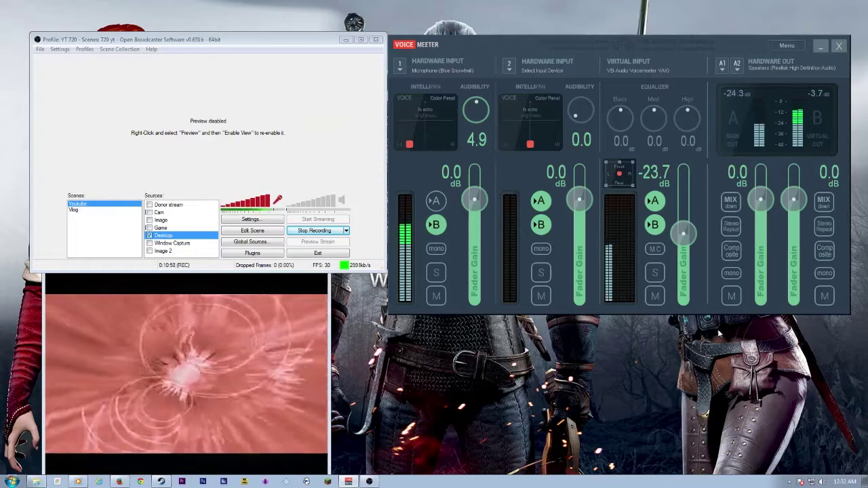
left_click_drag(683, 234, 685, 243)
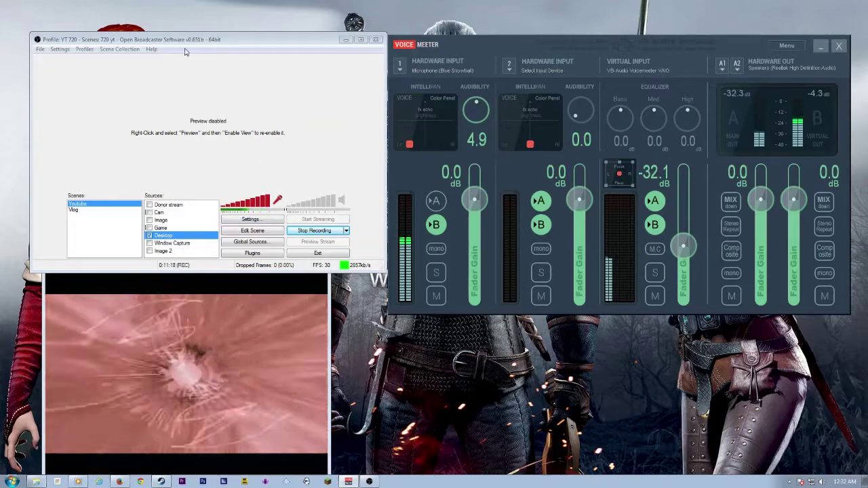
left_click(341, 202)
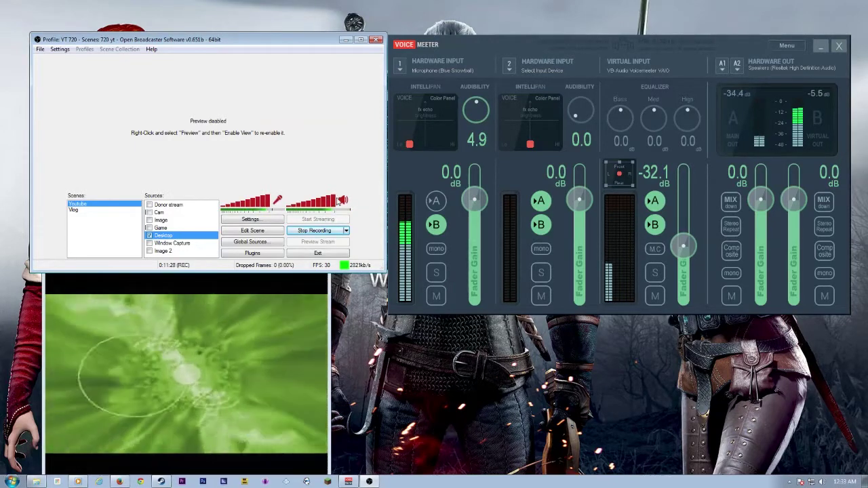
left_click(341, 202)
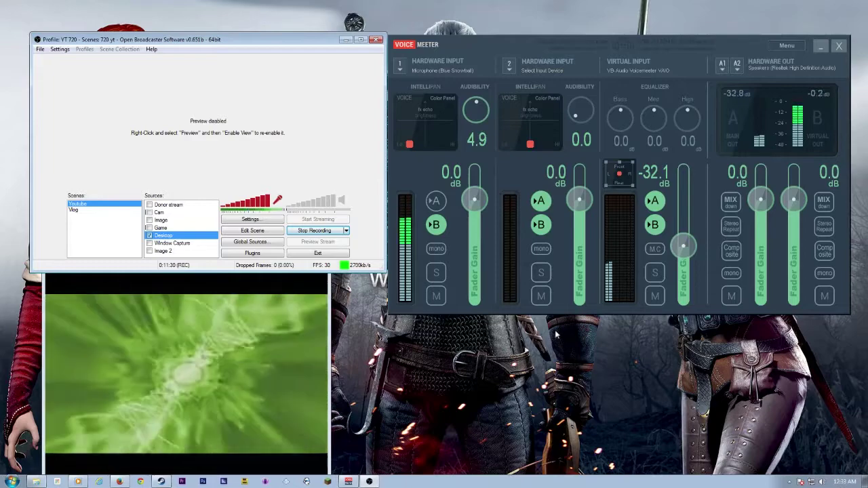